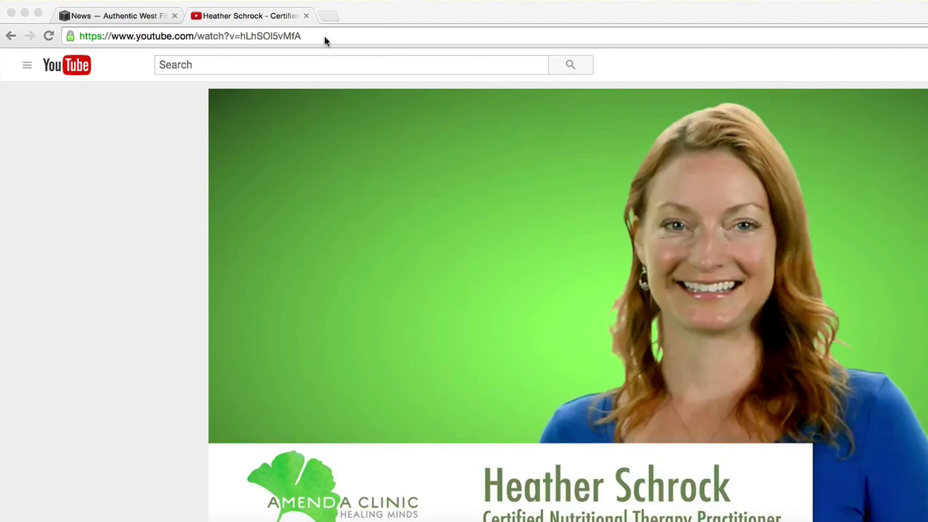
- Copy the YouTube video's web address and add a new post titled "Test Post" to the News blog in Squarespace
left_click(225, 25)
key("super+a")
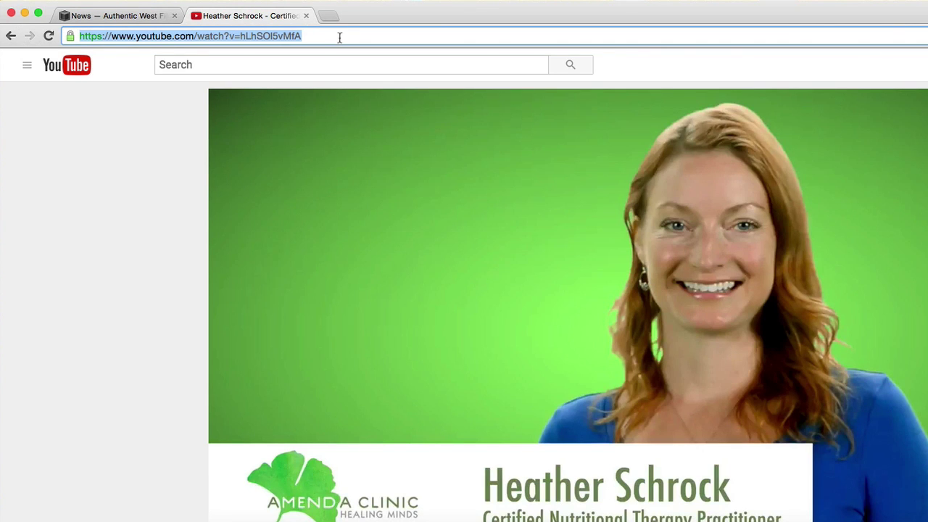
left_click(108, 18)
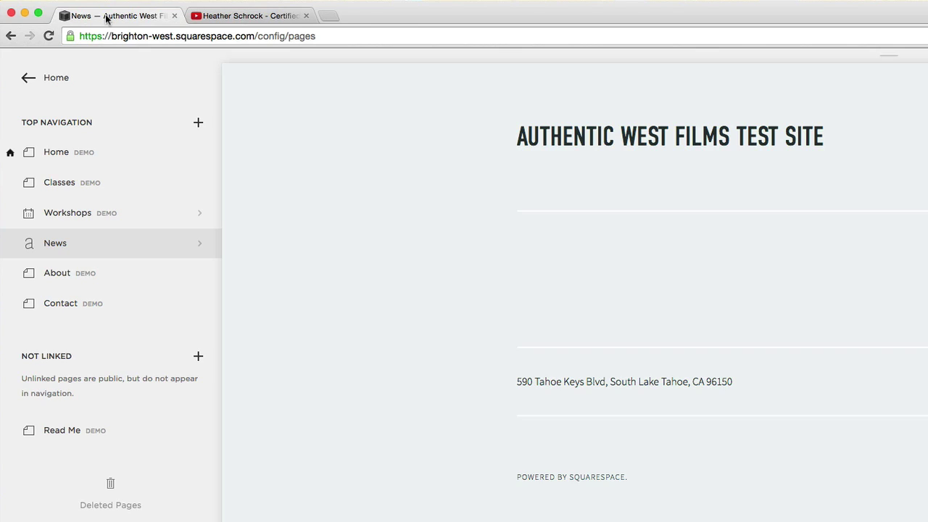
mouse_move(526, 263)
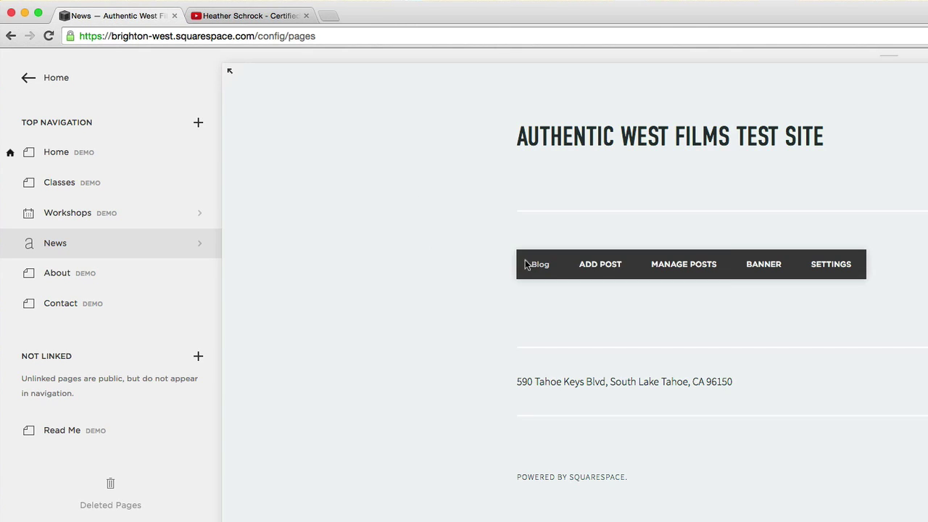
left_click(605, 265)
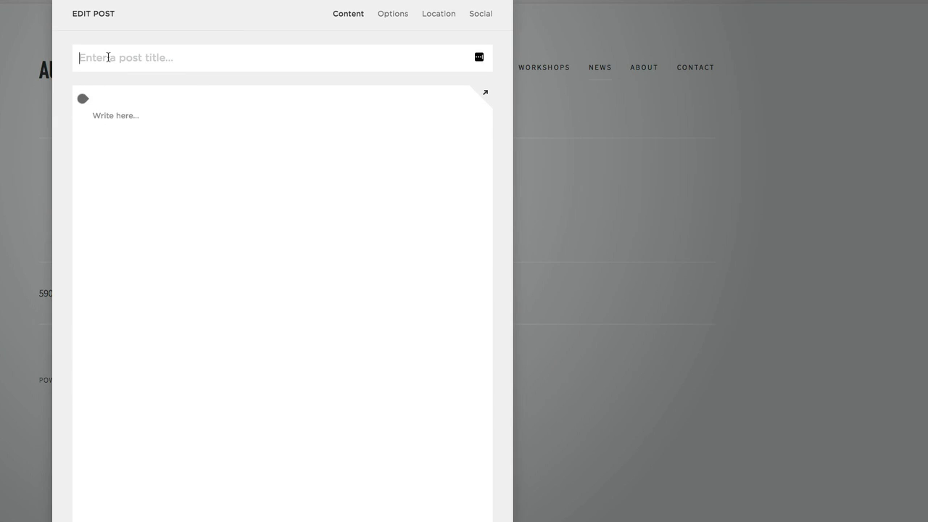
type("Test Post")
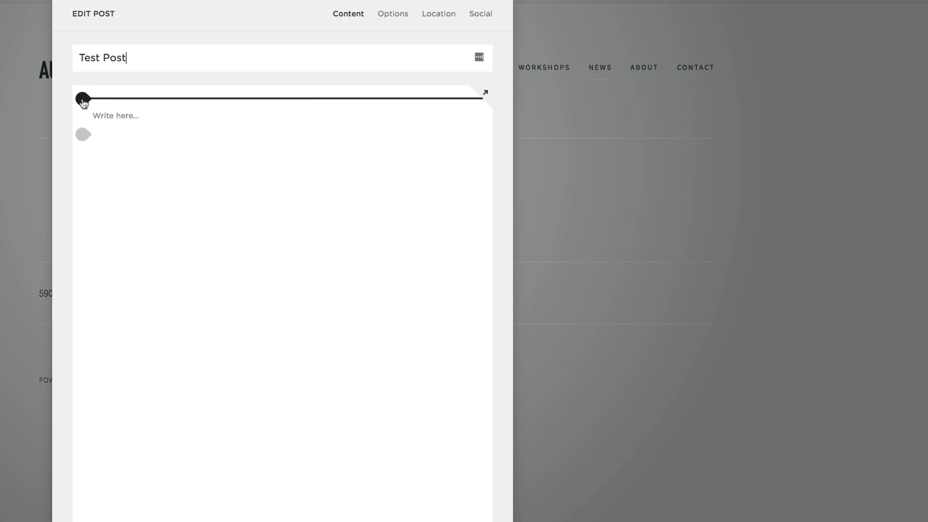
left_click(83, 99)
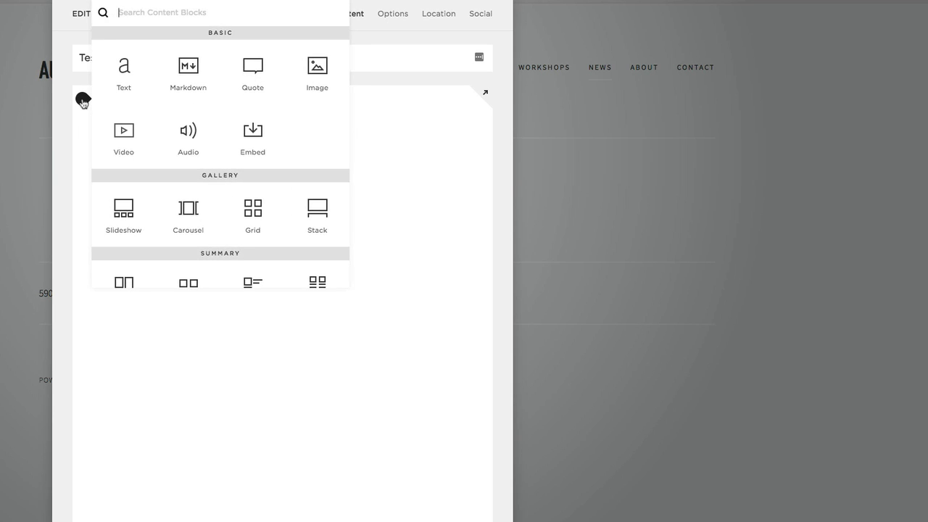
left_click(125, 132)
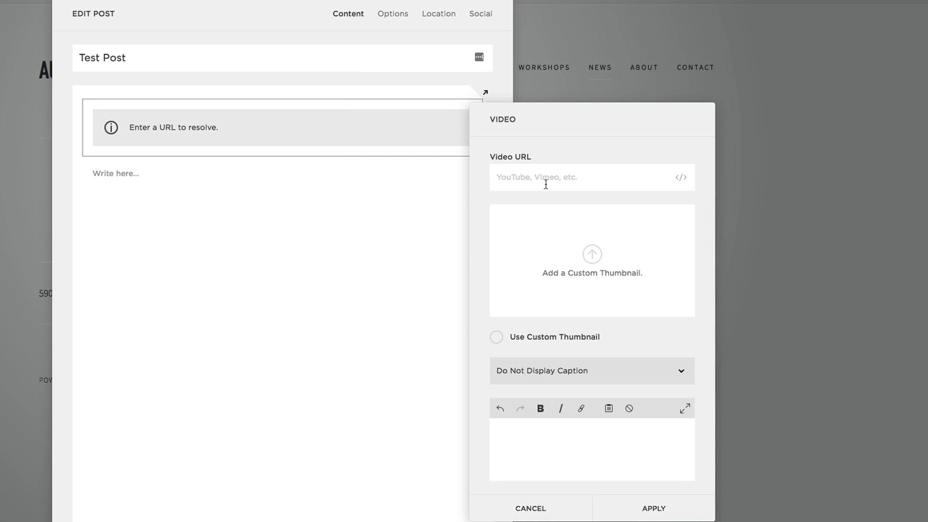
type("https://www.youtube.com/watch?v=hLhSOl5vMfA")
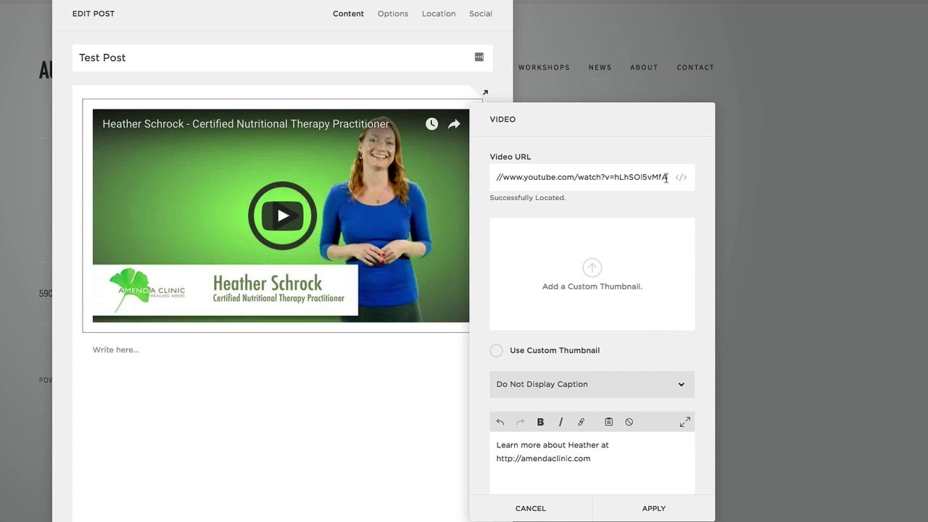
left_click(662, 506)
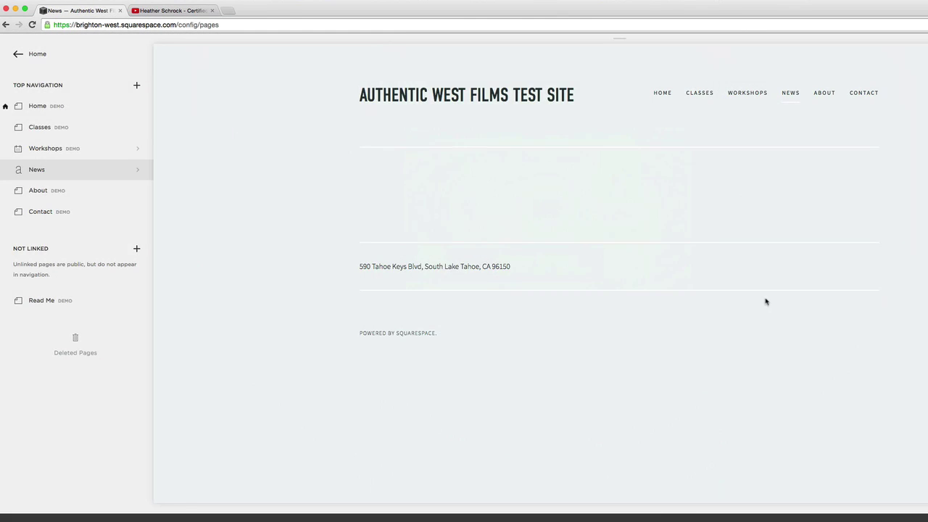
- Play the video in the published post and skip to its end to check what the player shows
scroll(906, 290, "down", 2)
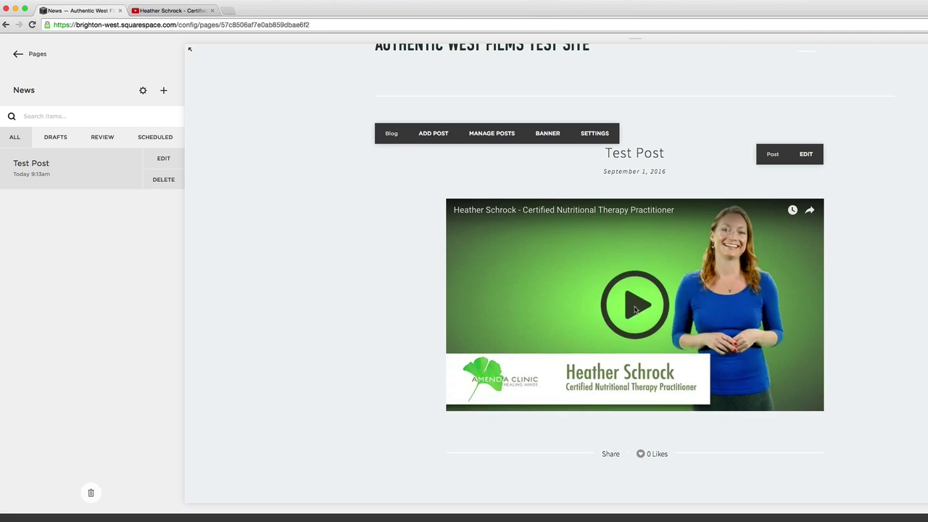
left_click(644, 306)
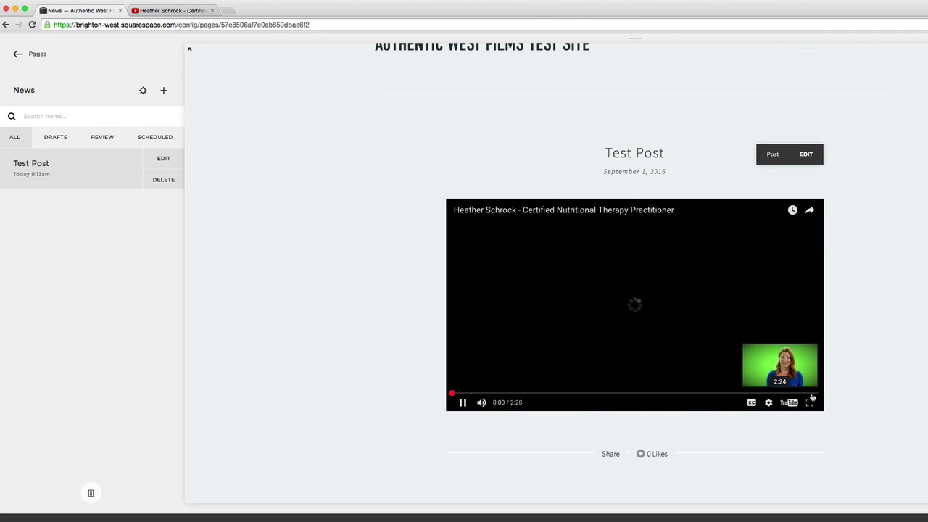
left_click(811, 394)
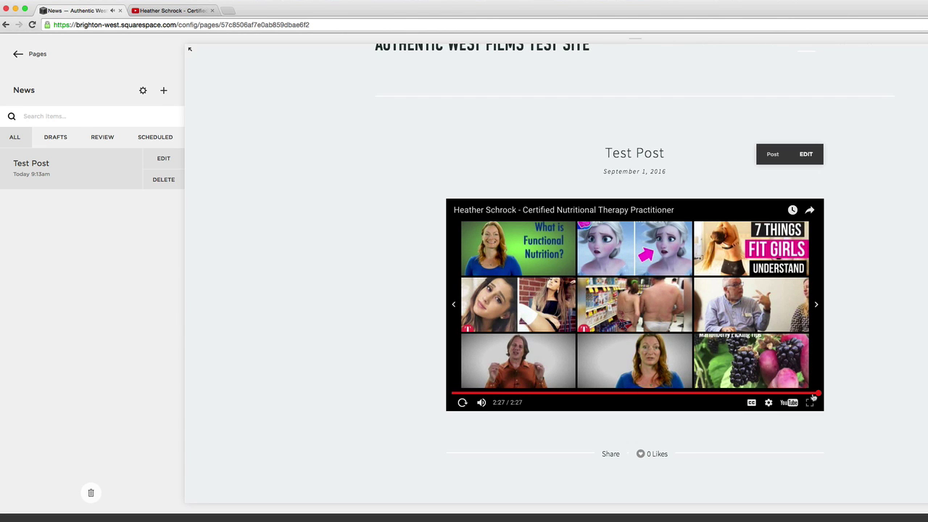
mouse_move(845, 399)
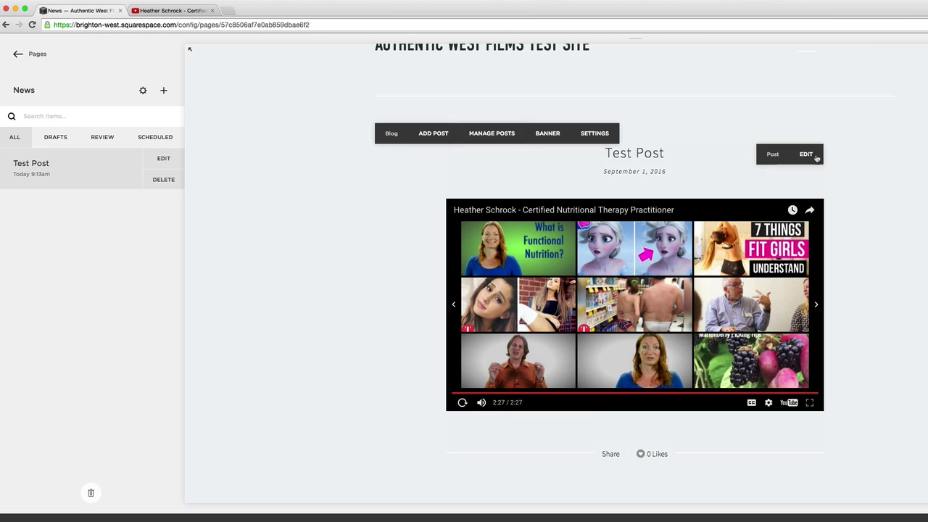
- Delete the "Test Post" entry from the News blog
left_click(806, 155)
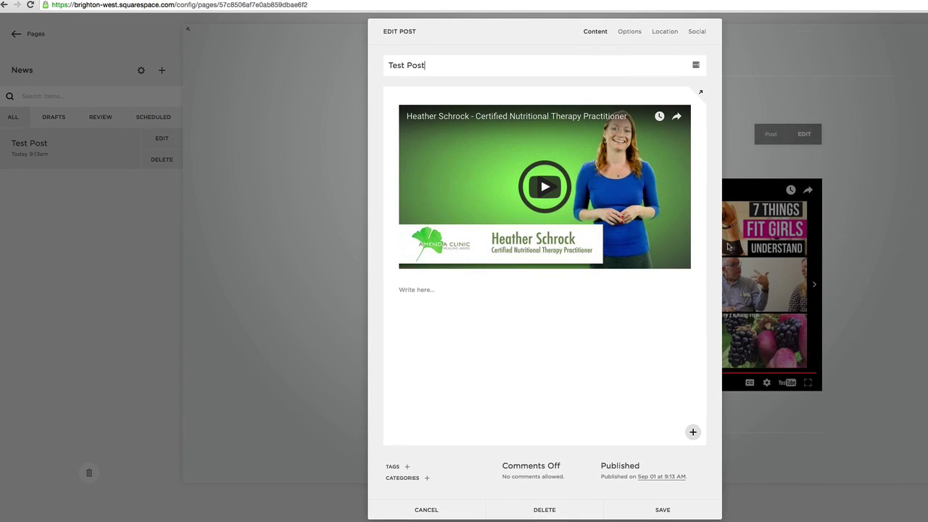
left_click(563, 509)
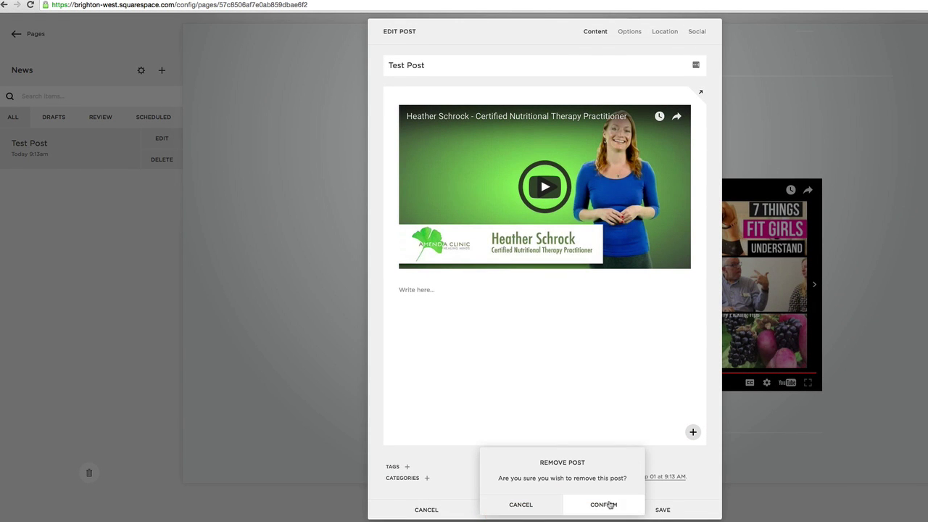
left_click(605, 505)
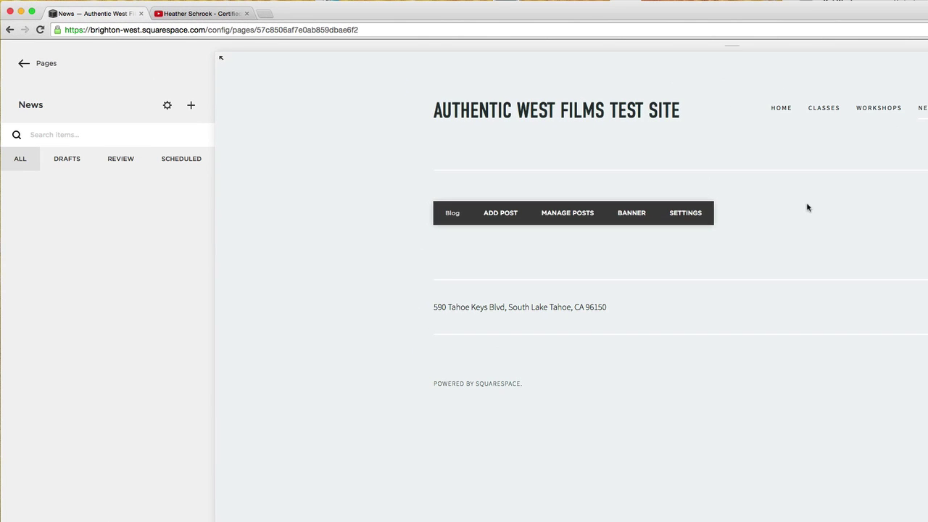
- Switch to the YouTube video and display its embed code together with the full embed options
left_click(187, 13)
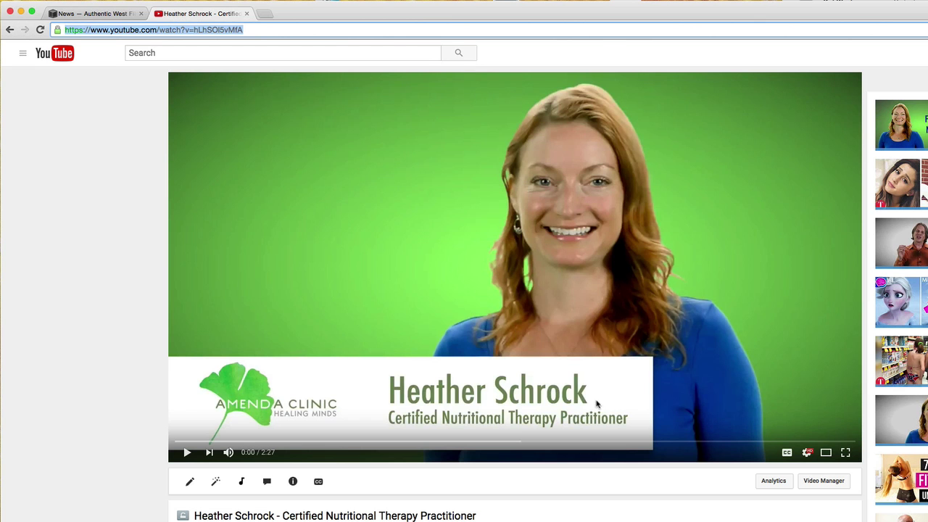
scroll(567, 507, "down", 3)
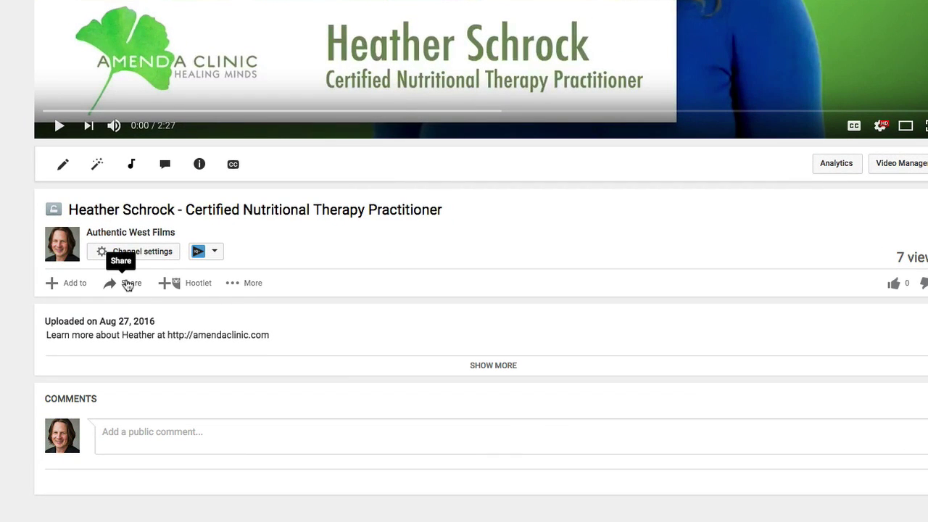
left_click(128, 284)
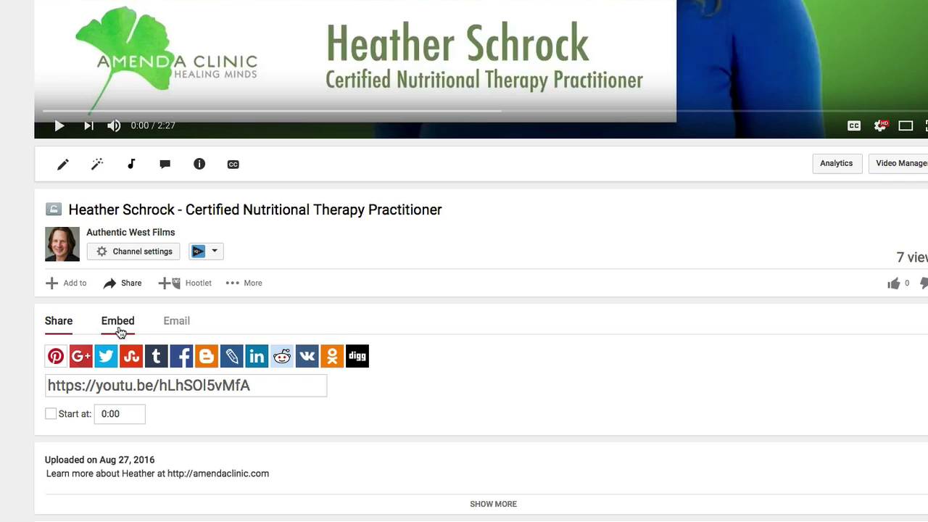
left_click(120, 331)
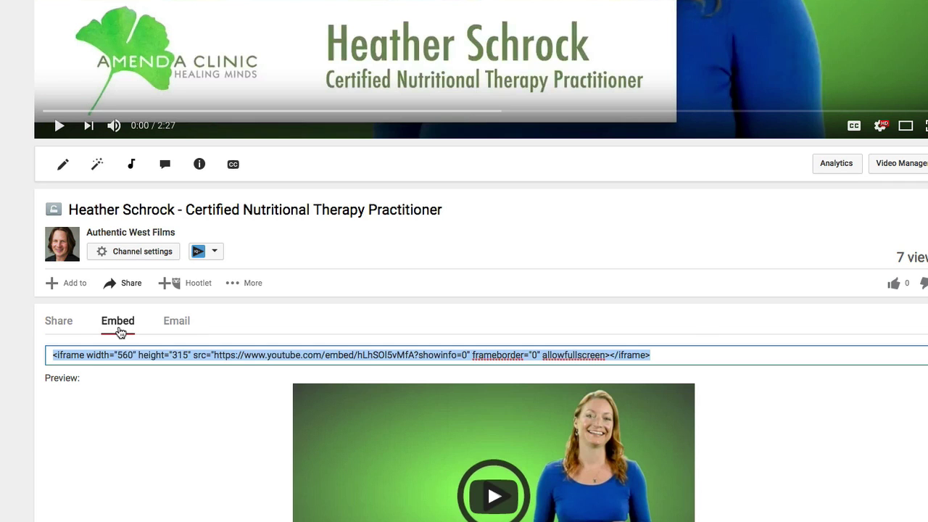
scroll(161, 422, "down", 3)
scroll(162, 423, "down", 2)
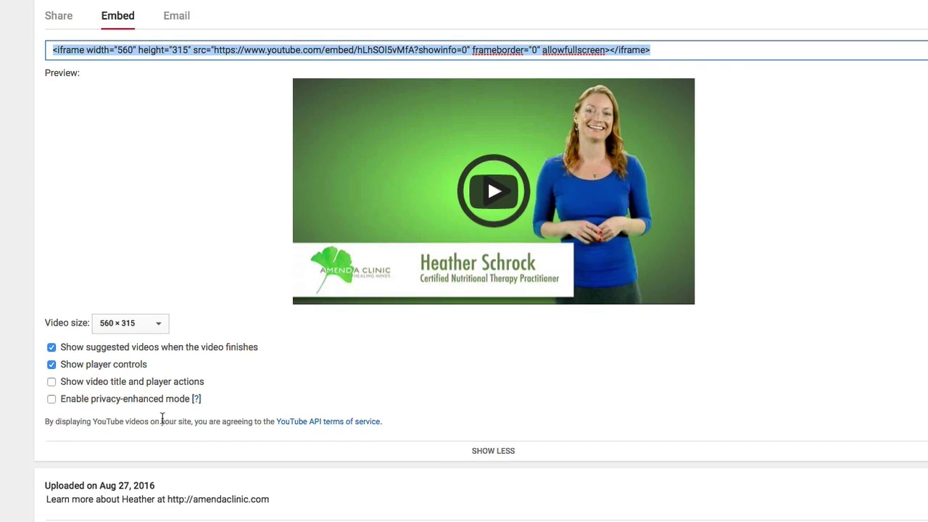
- Turn off suggested videos when the video finishes and copy the complete iframe embed code
left_click(51, 347)
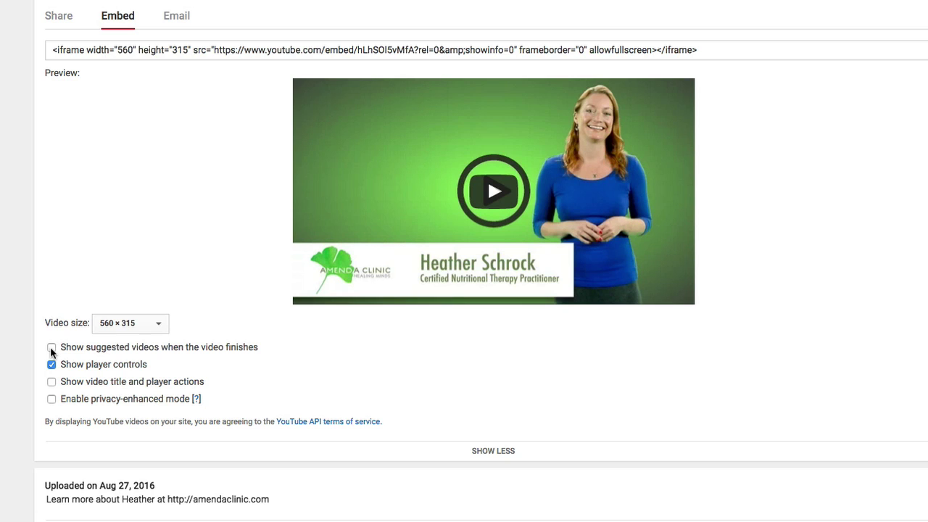
left_click(177, 50)
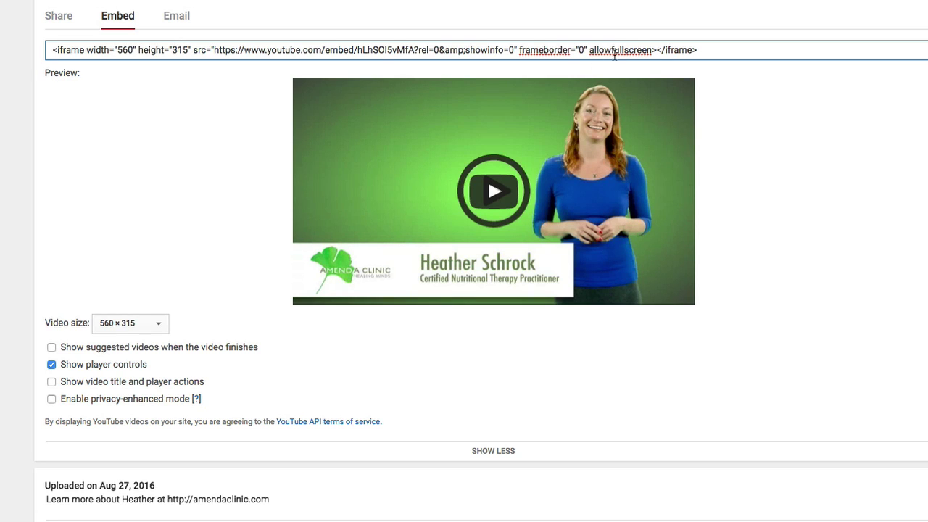
left_click_drag(696, 50, 27, 46)
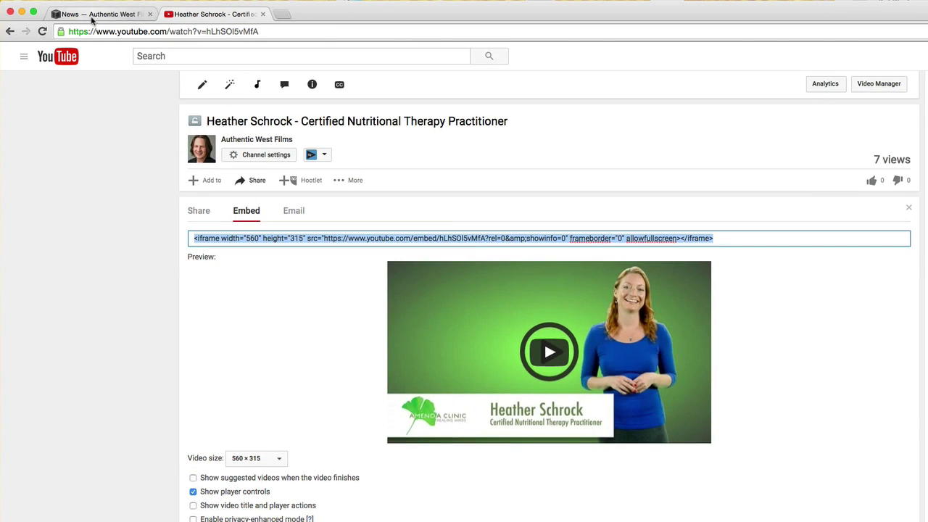
- Switch to Squarespace and add a new News blog post titled "Test Post"
left_click(91, 18)
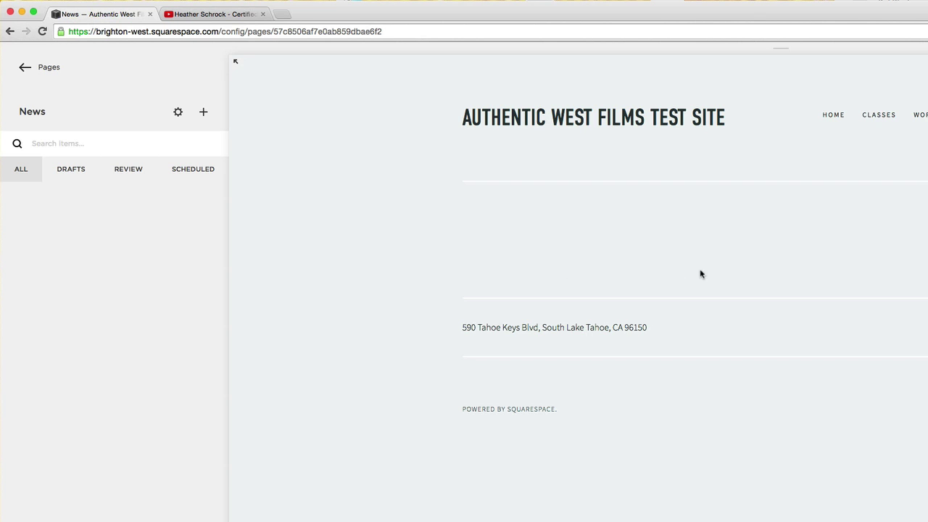
mouse_move(530, 210)
left_click(542, 228)
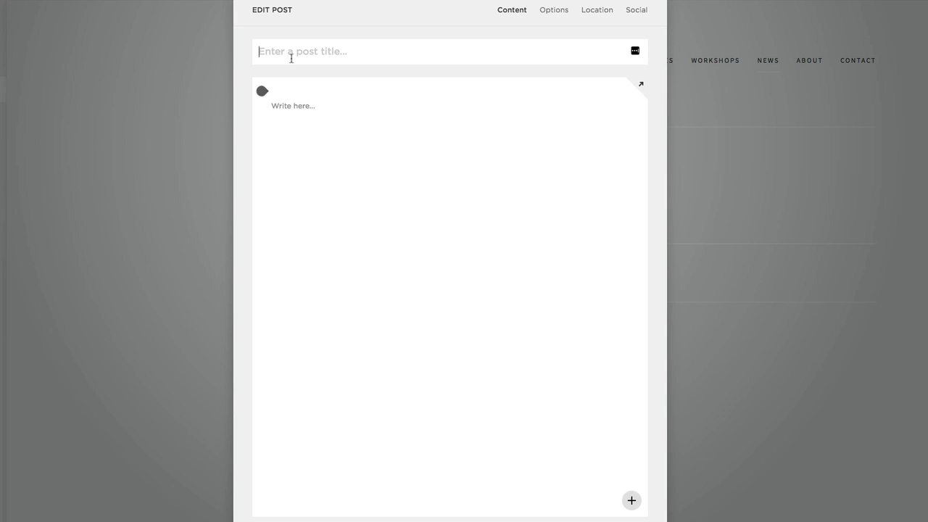
type("Test Post")
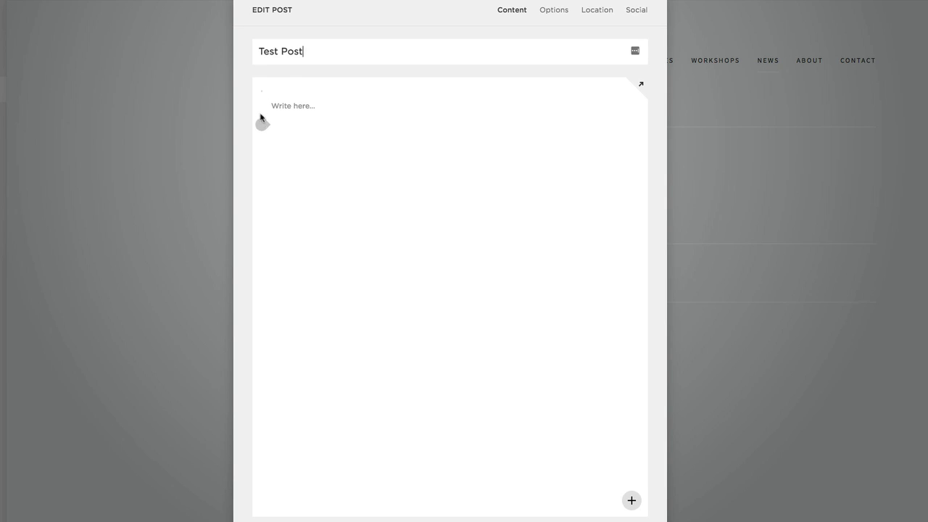
- Insert a video block below the text and give it the copied YouTube iframe code with rel=0 as custom embed data
left_click(261, 125)
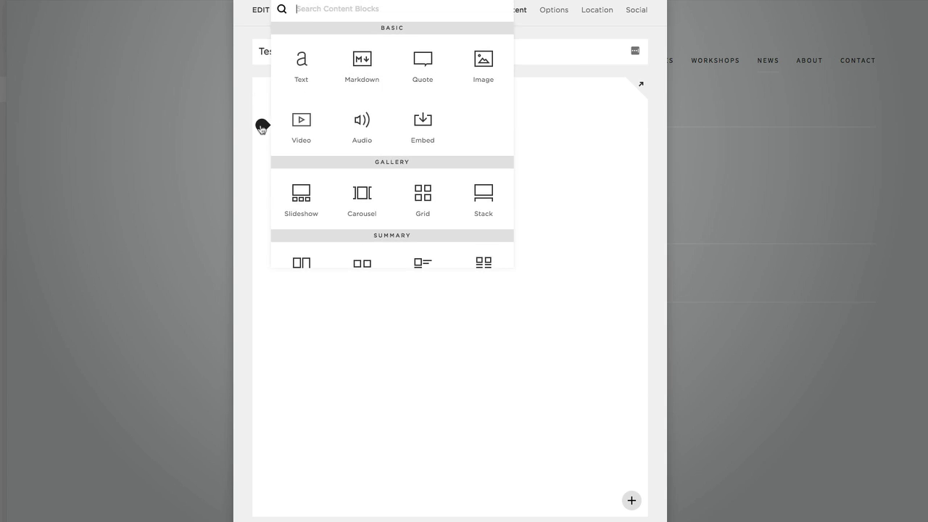
left_click(303, 129)
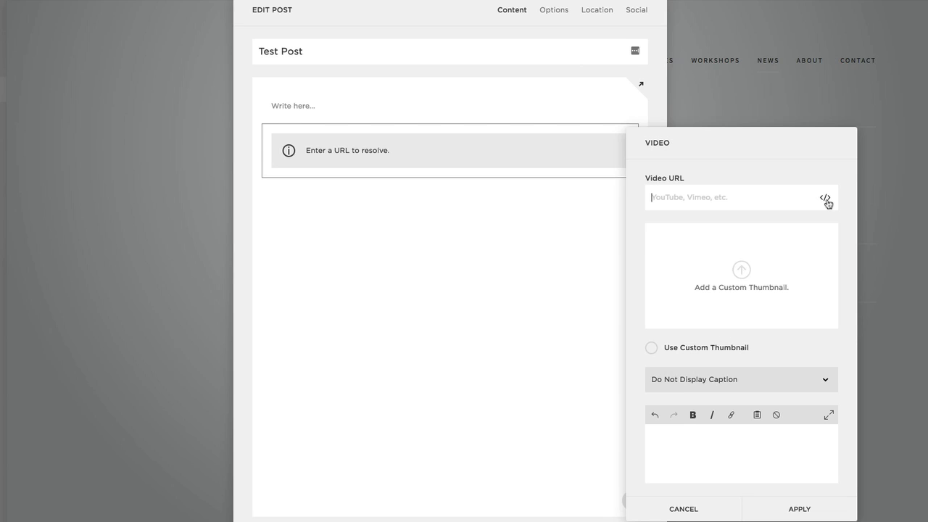
left_click(825, 199)
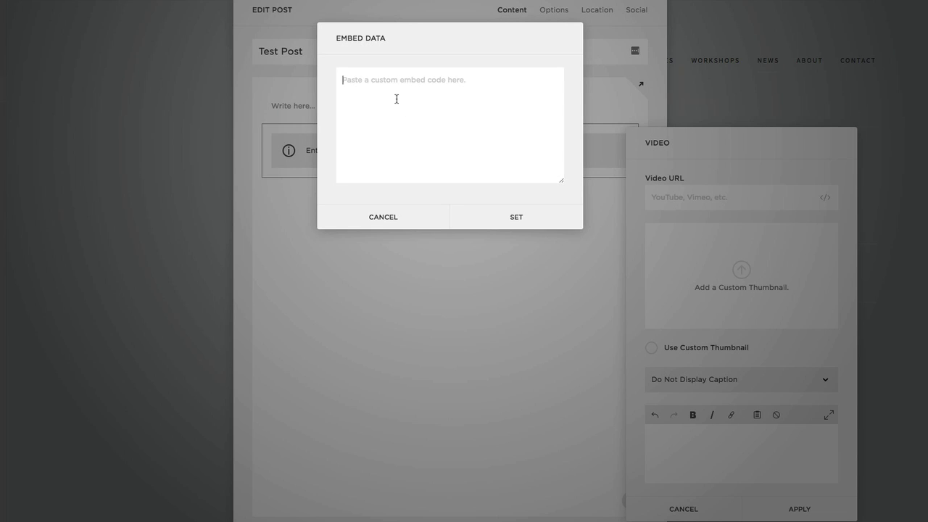
type("<iframe width=\"560\" height=\"315\" src=\"https://www.youtube.com/embed/hLhSOl5vMfA?rel=0&amp;showinfo=0\" frameborder=\"0\" allowfullscreen></iframe>")
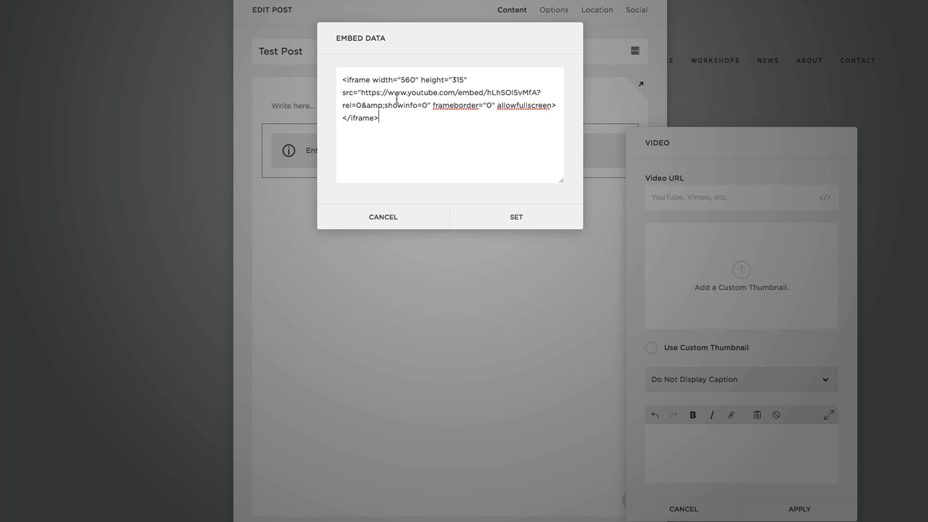
left_click(521, 217)
left_click(798, 510)
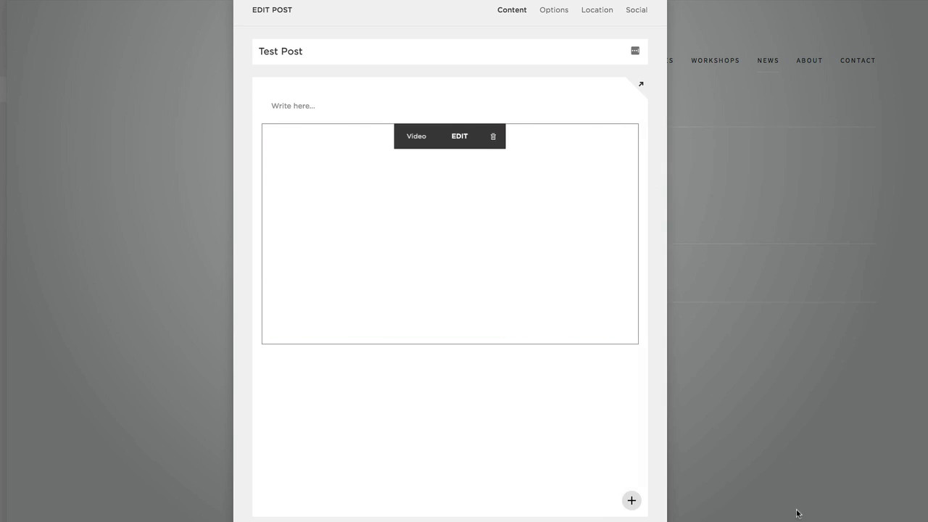